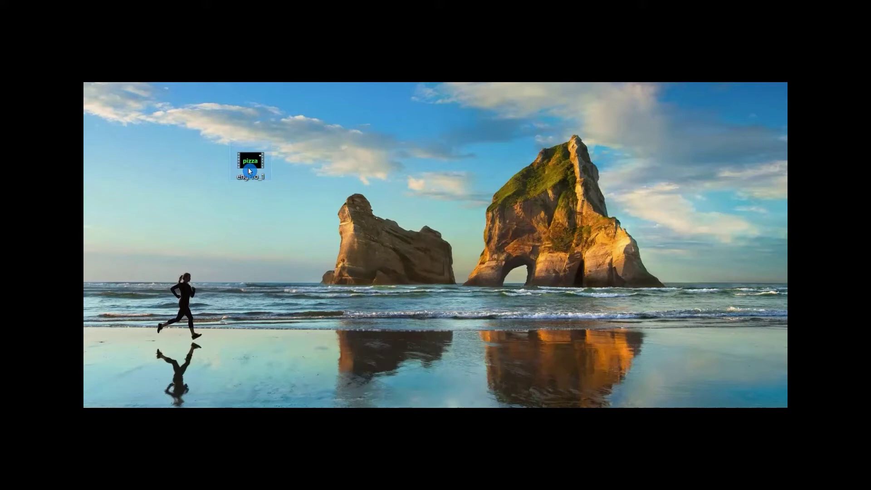
Step: Open Properties for the engPro_1 MP4 video on the desktop
right_click(249, 167)
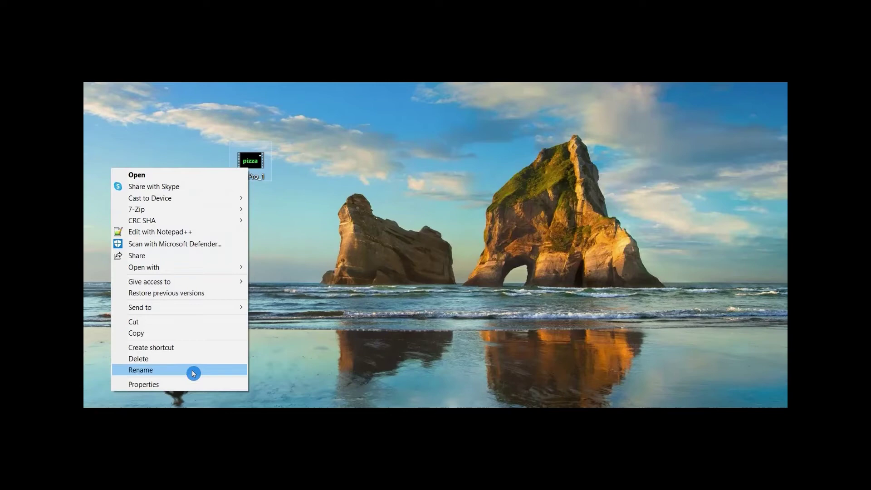
click(193, 385)
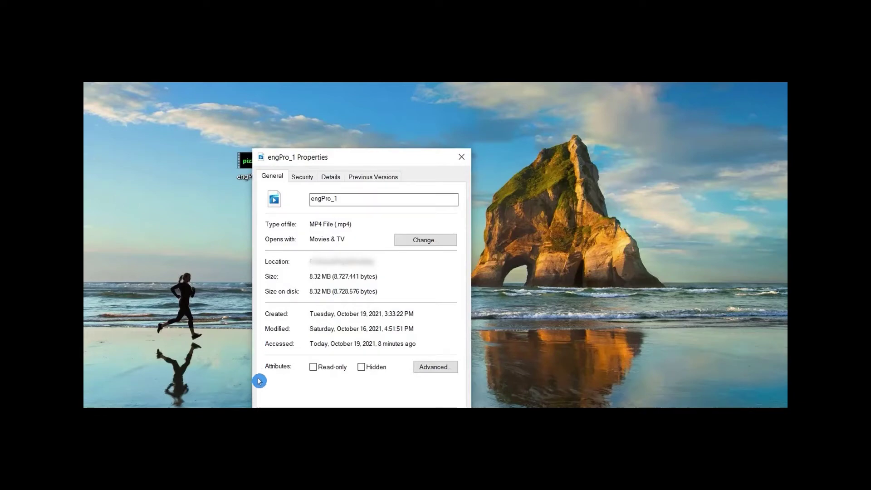
Step: Check engPro_1's Details (1920×1080, 23.98 fps) and close its Properties window
click(326, 182)
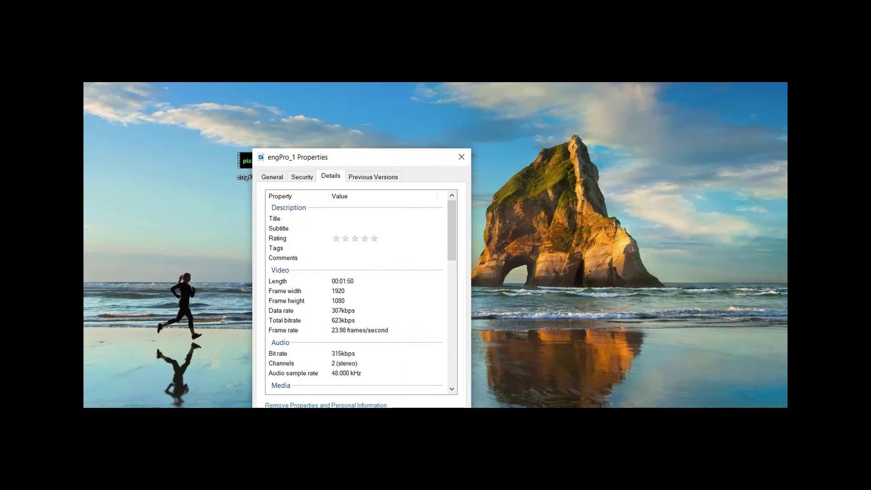
key(Escape)
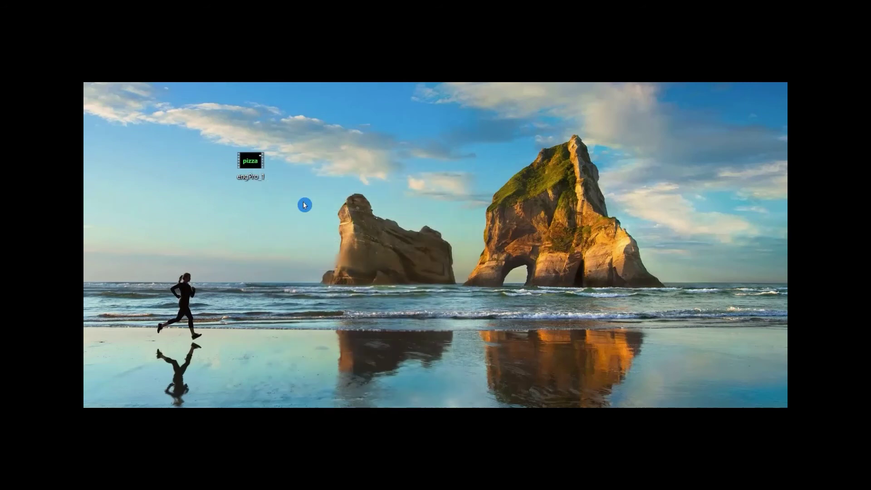